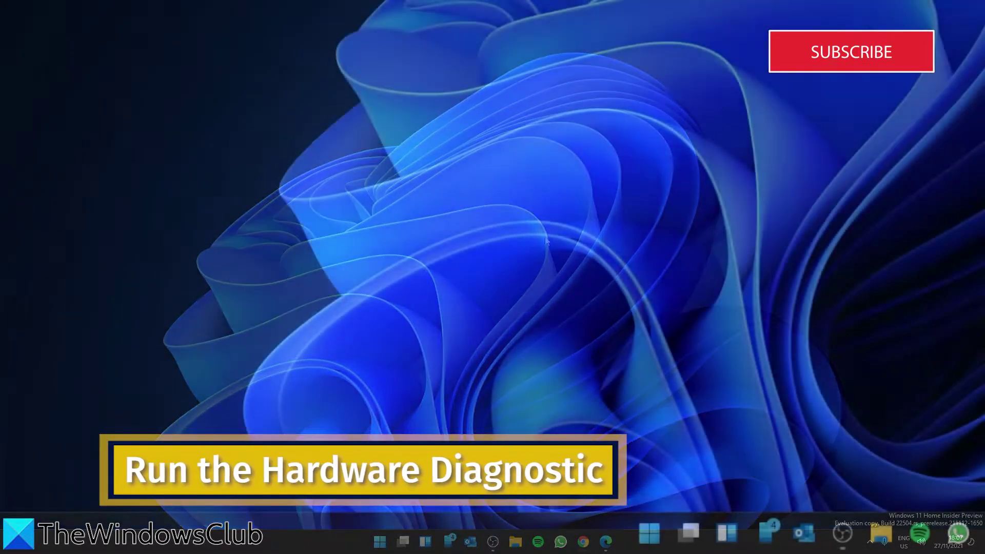
# Run 'msdt.exe -id devicediagnostic' from the Run box to launch the hardware troubleshooter
pyautogui.press('super+r')
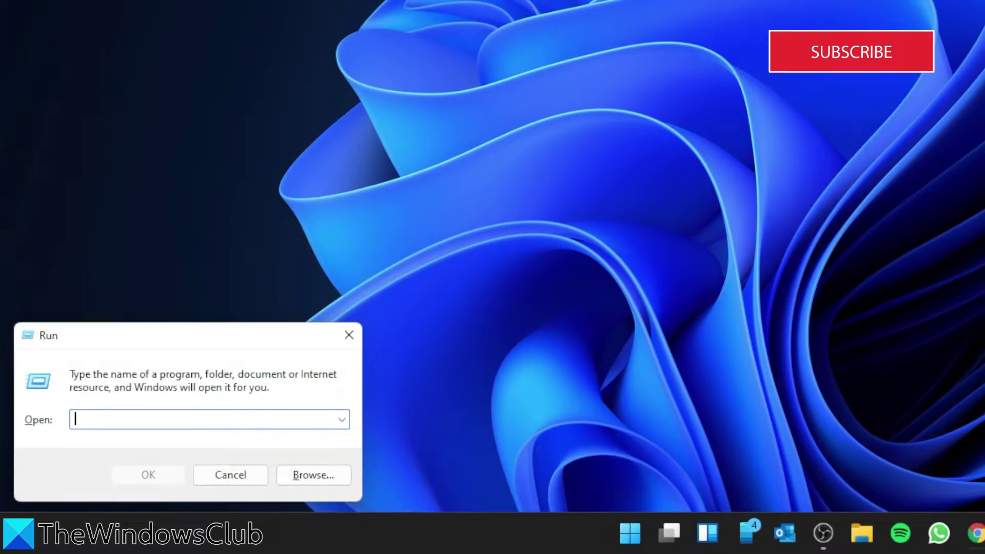
pyautogui.write('msdt.exe -id')
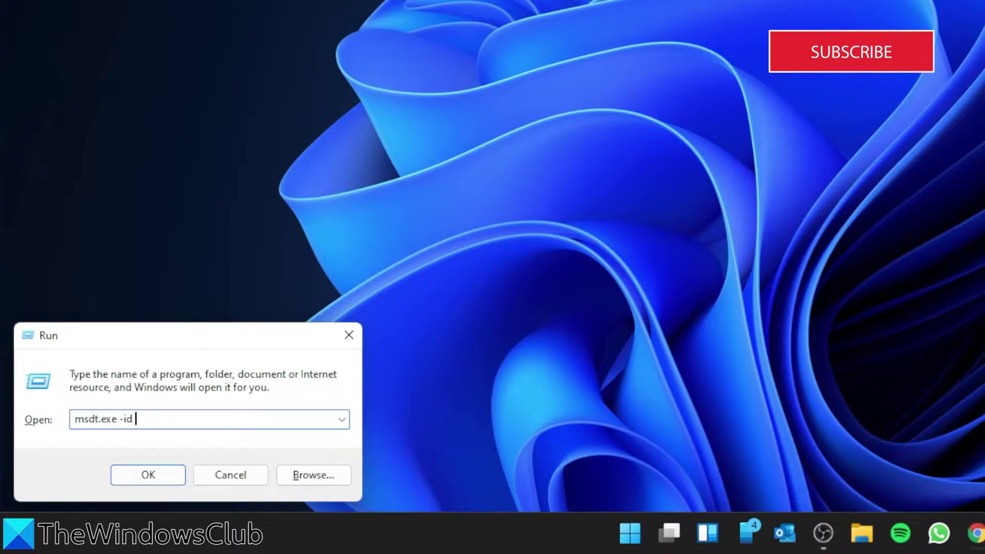
pyautogui.write('icediagnostic')
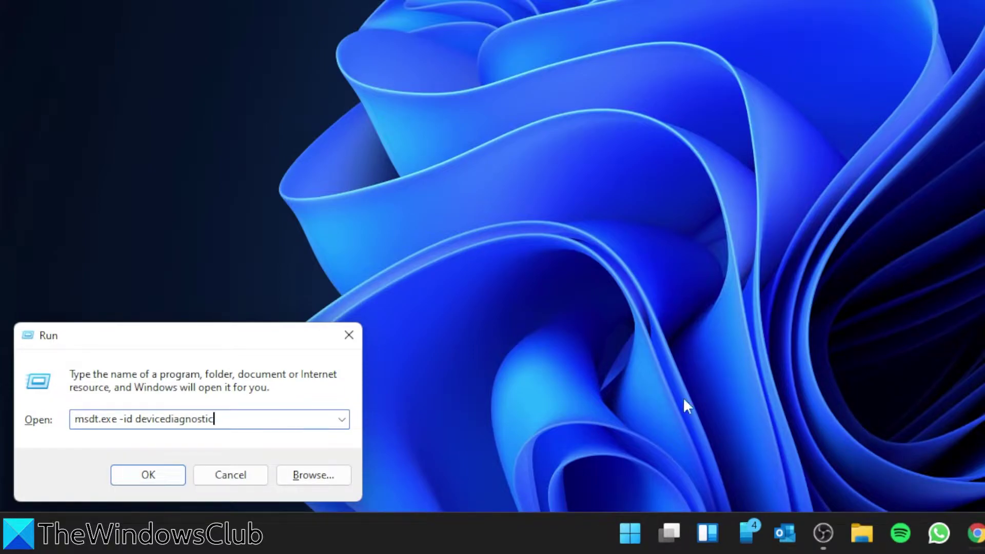
pyautogui.click(171, 472)
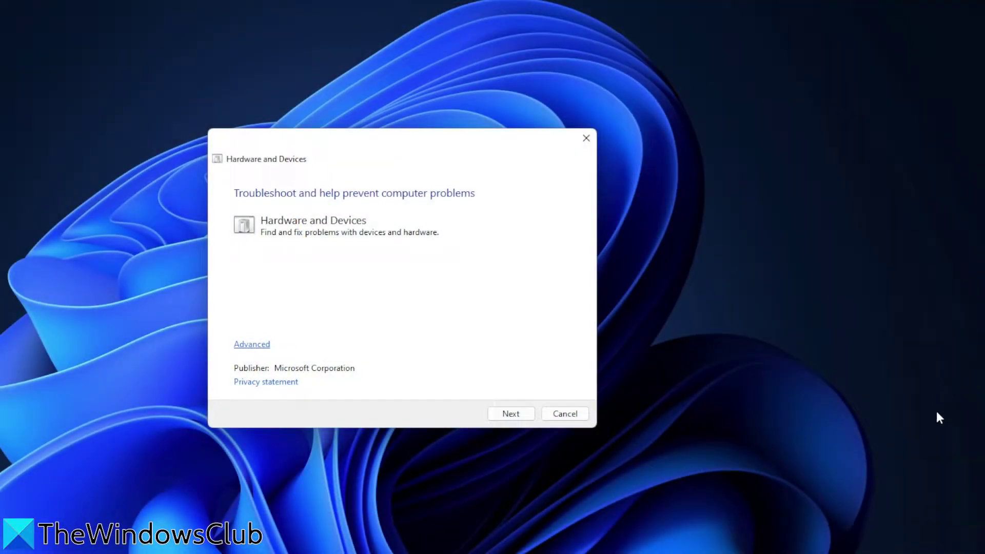
# Start the hardware problem detection and continue past Device Install Settings to scan for additional problems
pyautogui.click(515, 413)
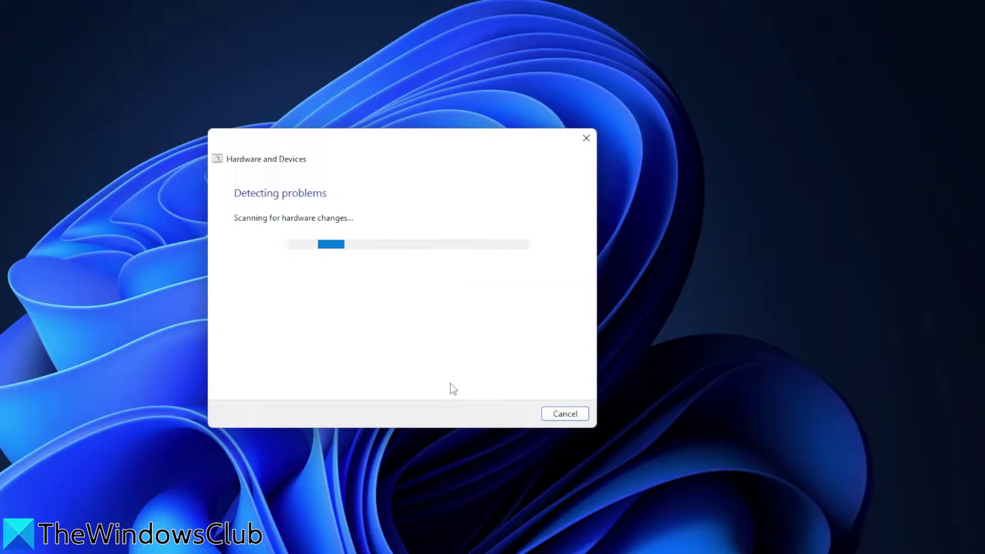
pyautogui.click(406, 297)
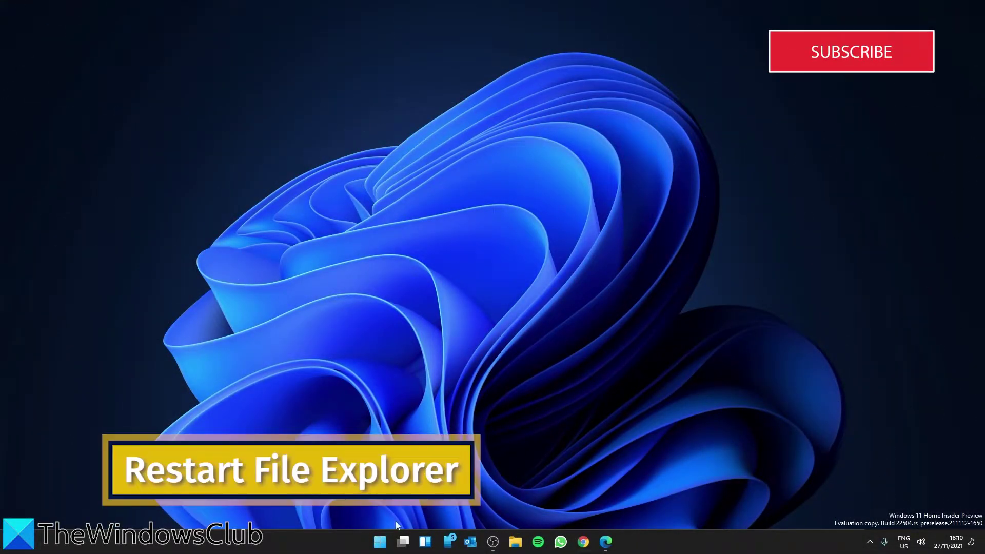
# Open Task Manager from the Start quick links and restart the Windows Explorer process
pyautogui.rightClick(377, 542)
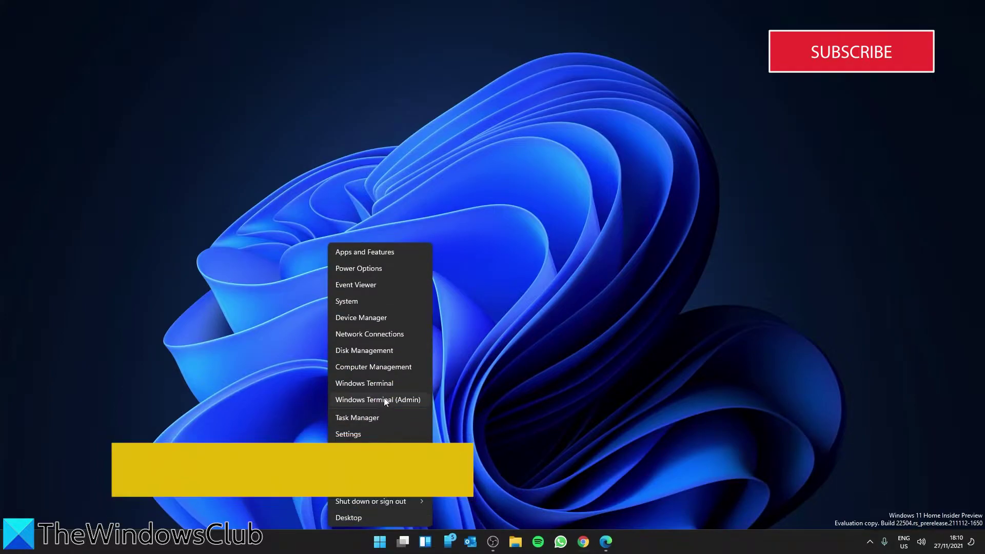
pyautogui.click(382, 417)
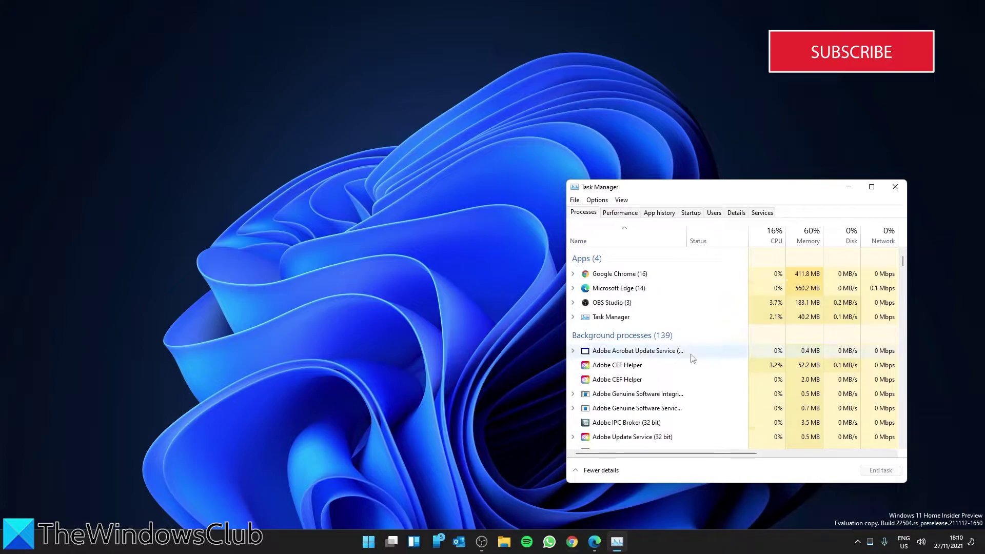
pyautogui.scroll(-10, 691, 357)
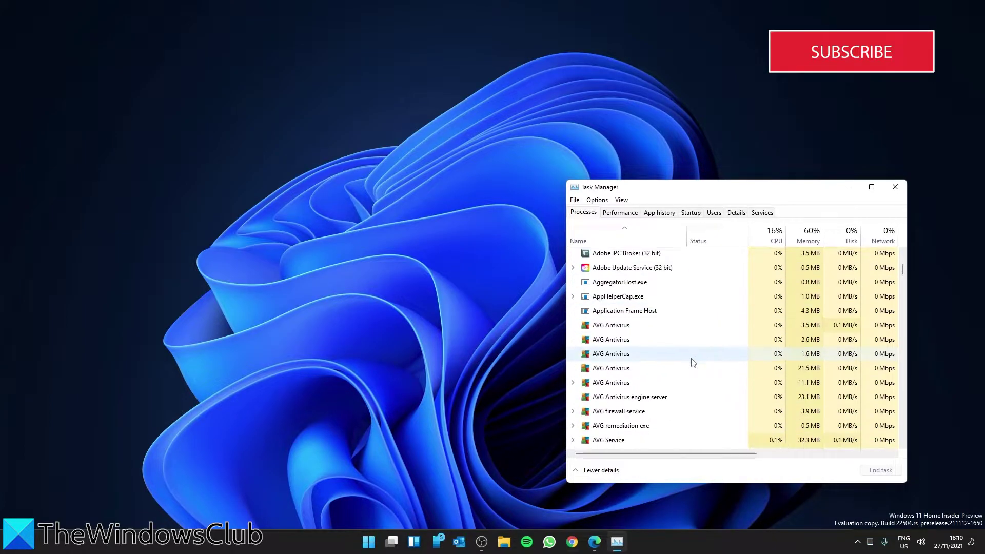
pyautogui.scroll(-20, 691, 360)
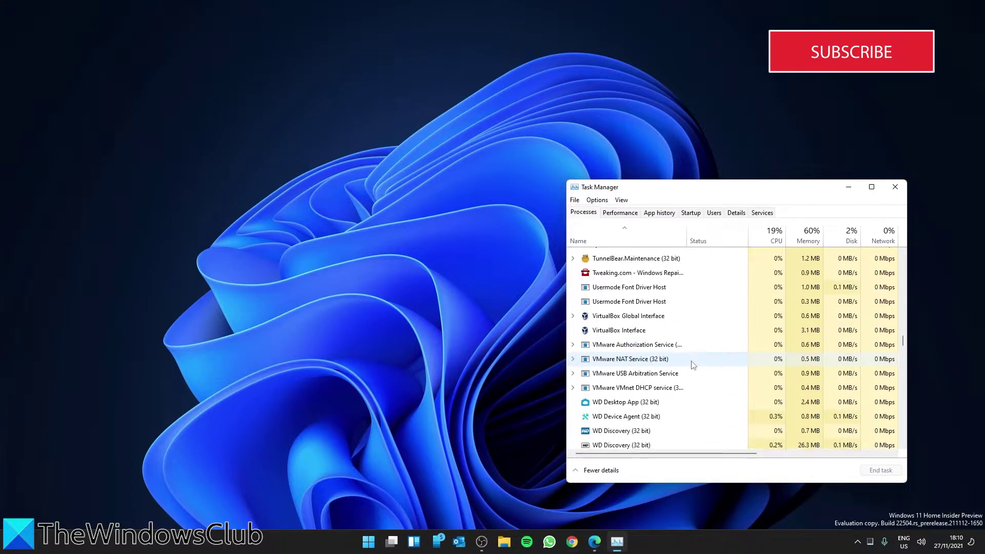
pyautogui.scroll(-20, 692, 364)
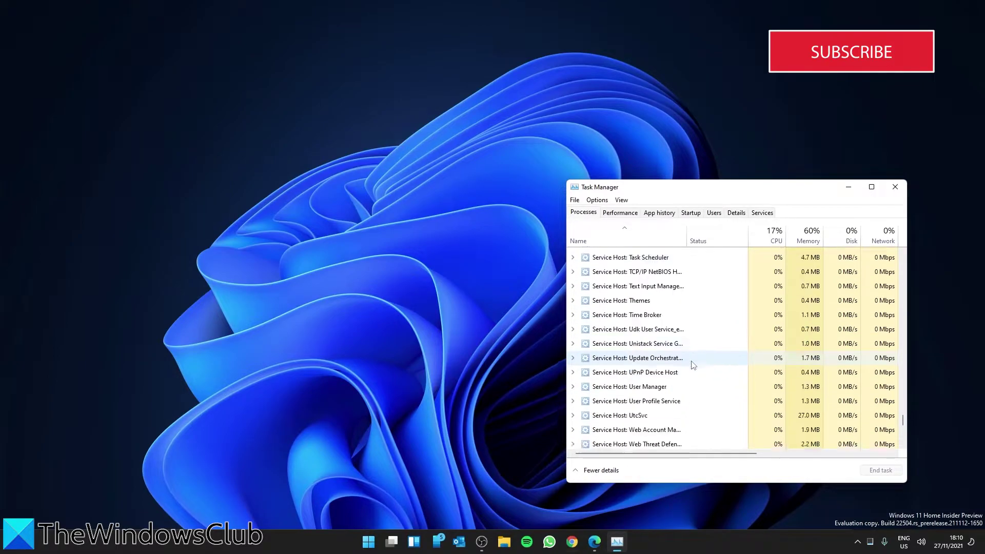
pyautogui.rightClick(677, 429)
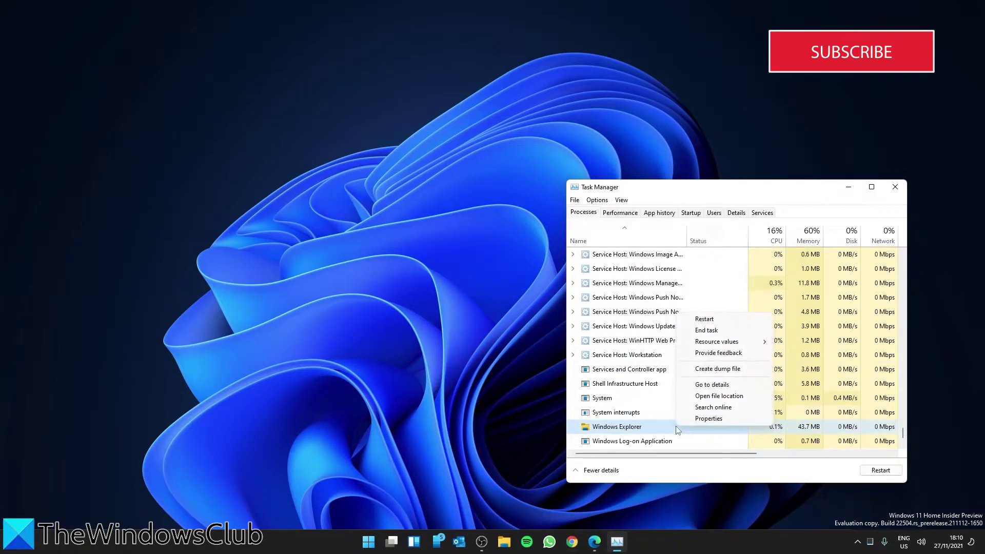
pyautogui.click(711, 319)
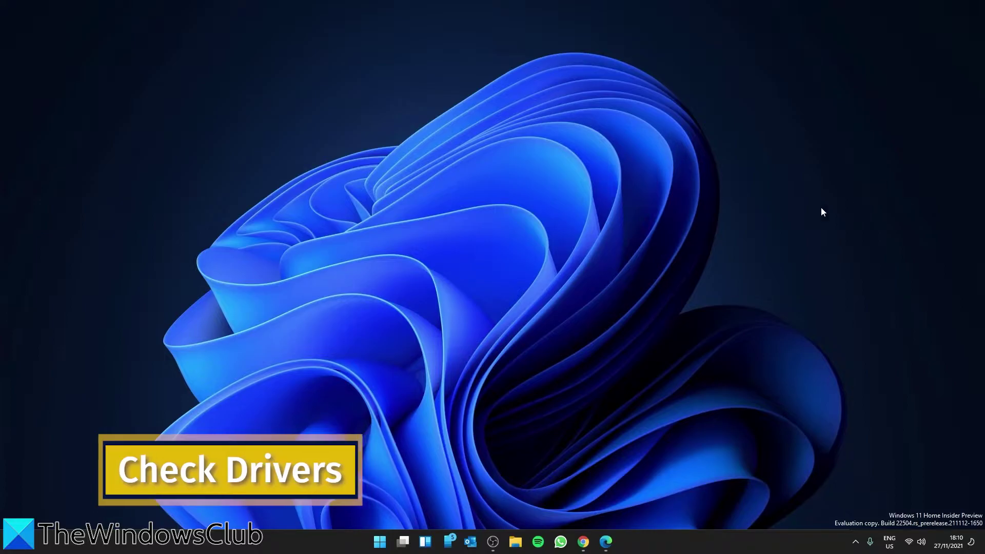
# In Device Manager, check for an updated driver for the NVIDIA GeForce GTX 1650 SUPER adapter
pyautogui.rightClick(383, 547)
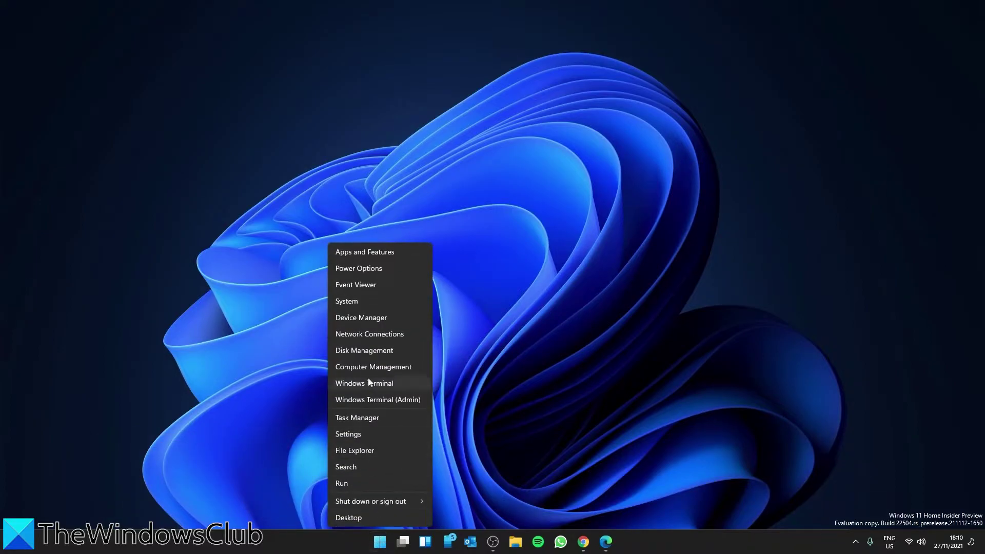
pyautogui.click(373, 318)
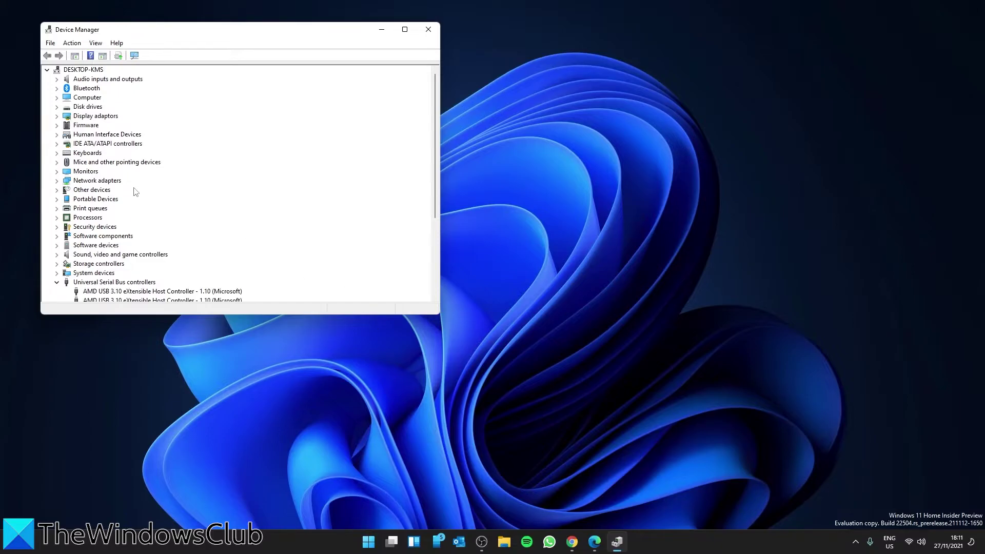
pyautogui.click(57, 117)
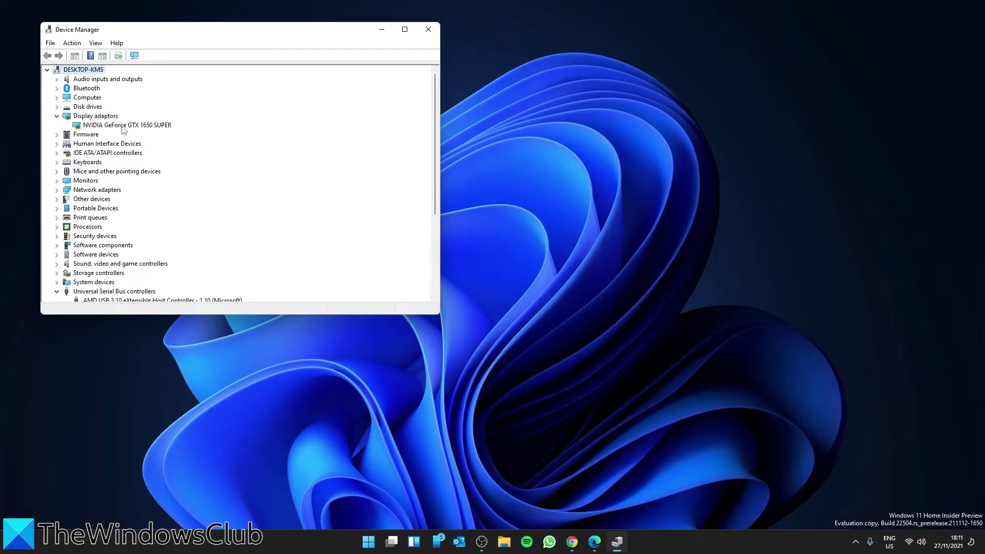
pyautogui.rightClick(122, 128)
pyautogui.click(195, 135)
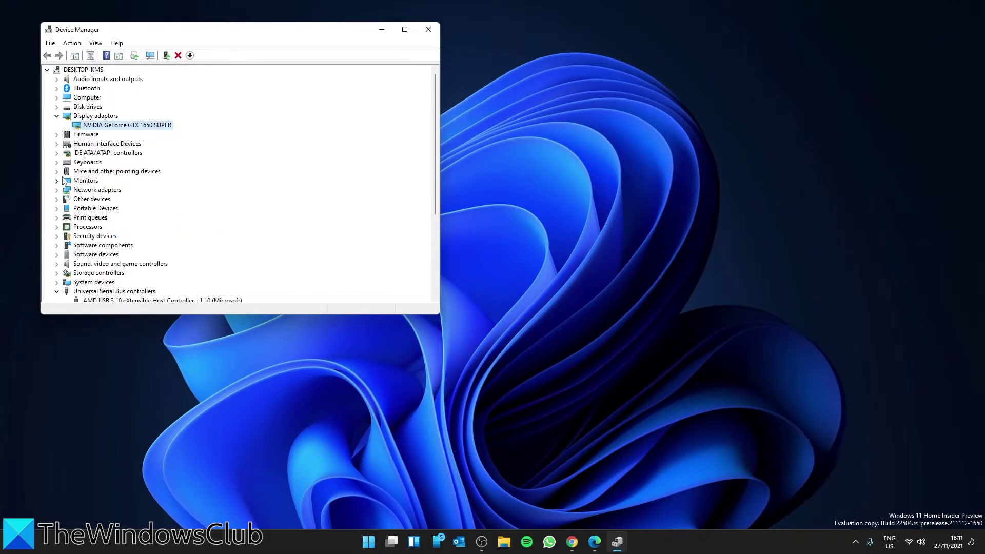
# Open the Properties of the HID-compliant mouse under Mice and other pointing devices
pyautogui.click(57, 172)
pyautogui.rightClick(112, 181)
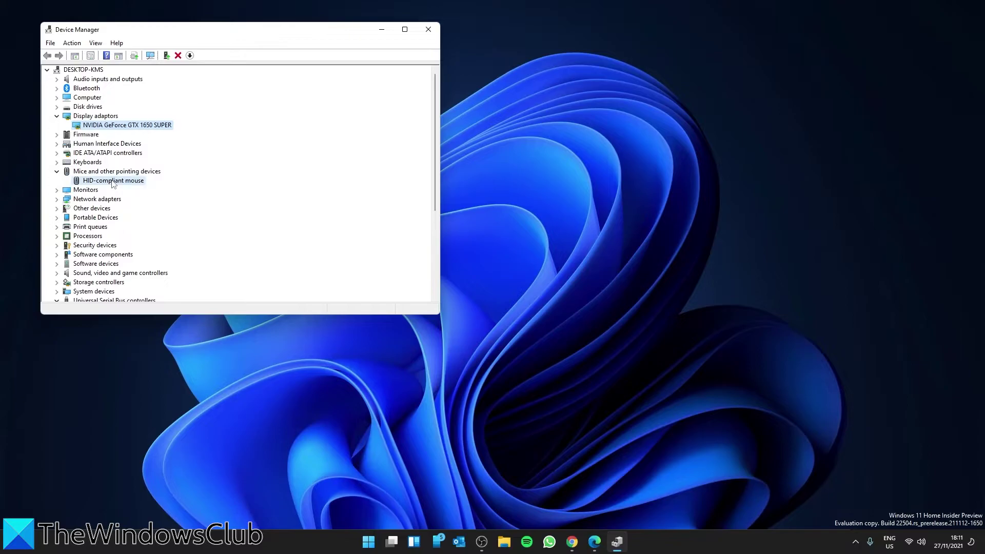
pyautogui.click(146, 241)
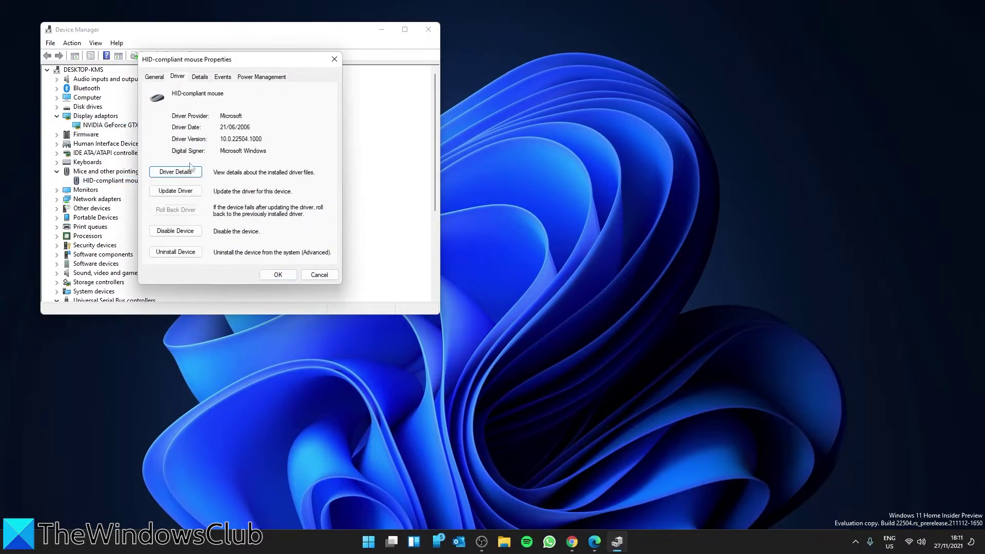
# Search automatically for a newer HID-compliant mouse driver, then close the result and mouse properties
pyautogui.click(175, 190)
pyautogui.click(227, 150)
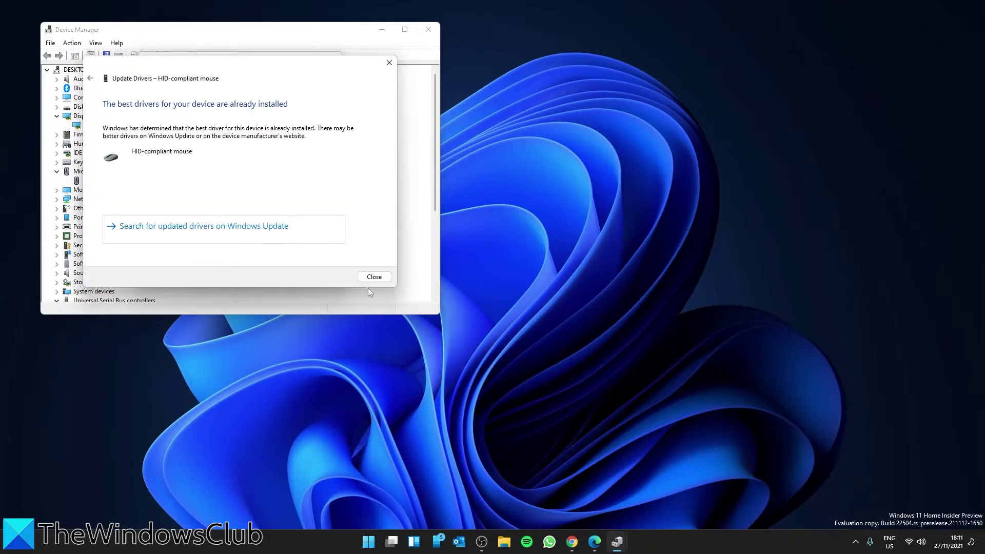
pyautogui.click(373, 277)
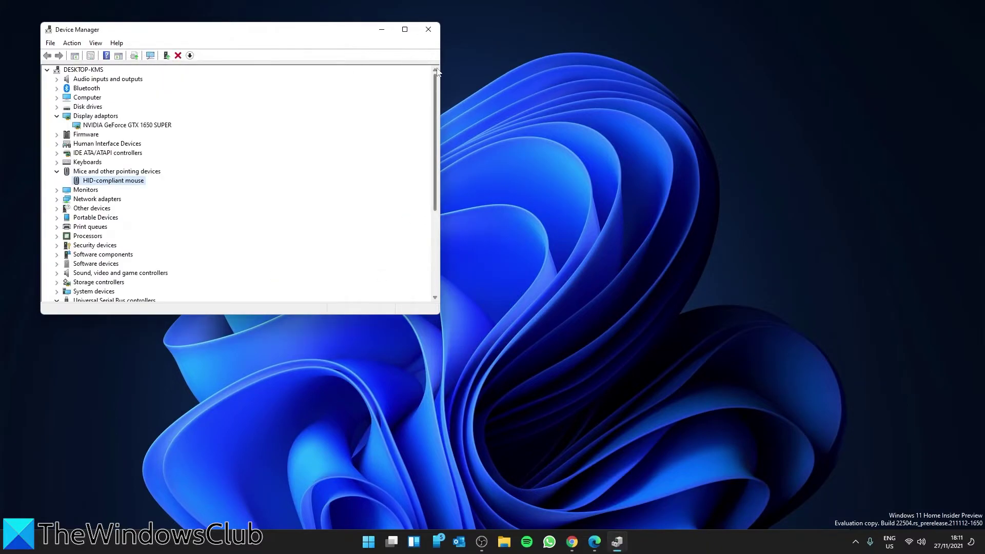
pyautogui.click(429, 29)
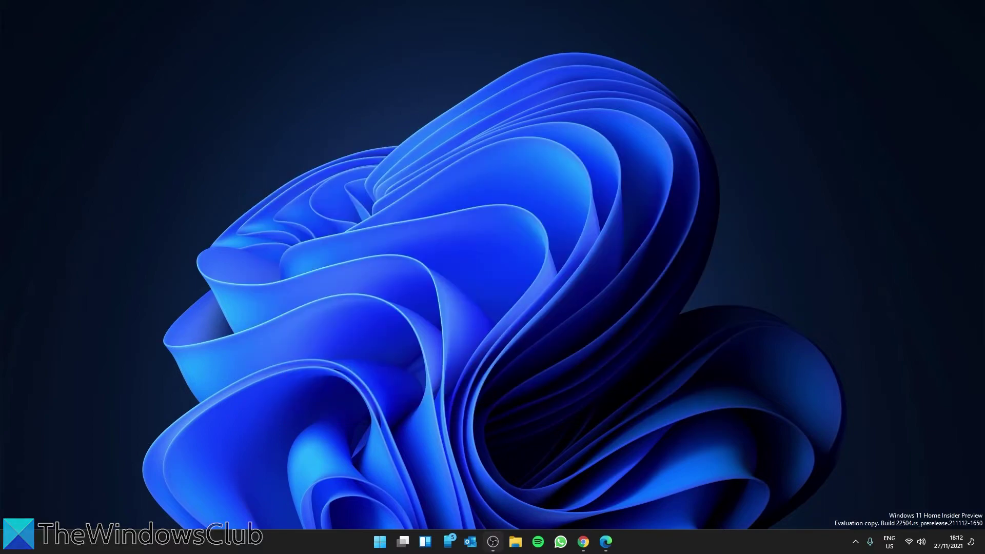
# Show the OBS Studio window from its taskbar icon
pyautogui.click(492, 541)
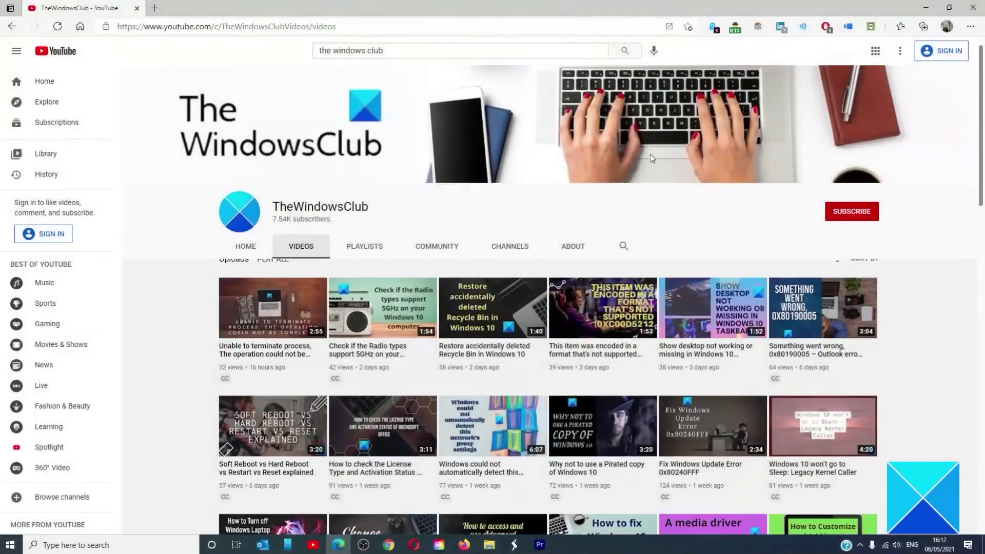
# Scroll down through TheWindowsClub's uploaded videos and back up to the top
pyautogui.scroll(-5, 650, 154)
pyautogui.scroll(-15, 650, 159)
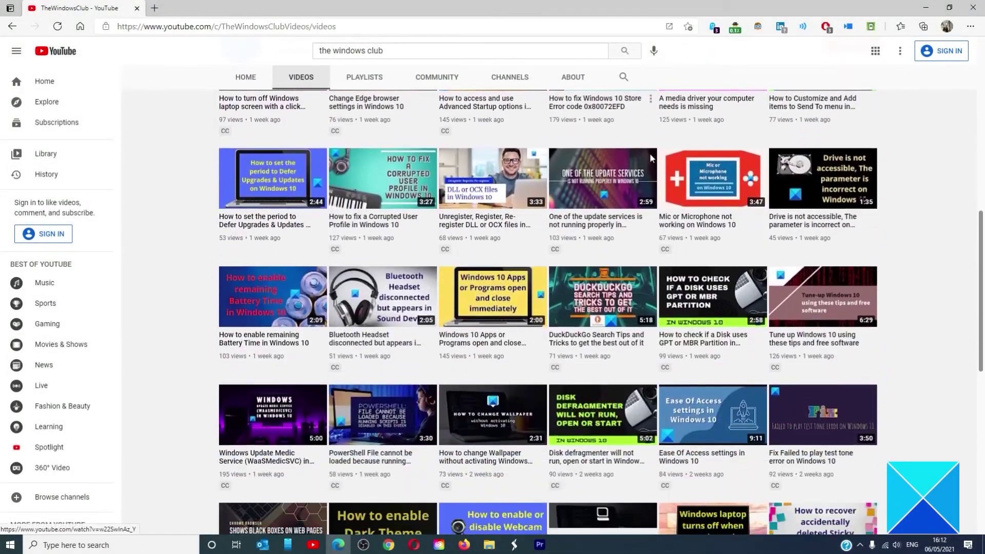
pyautogui.scroll(10, 651, 159)
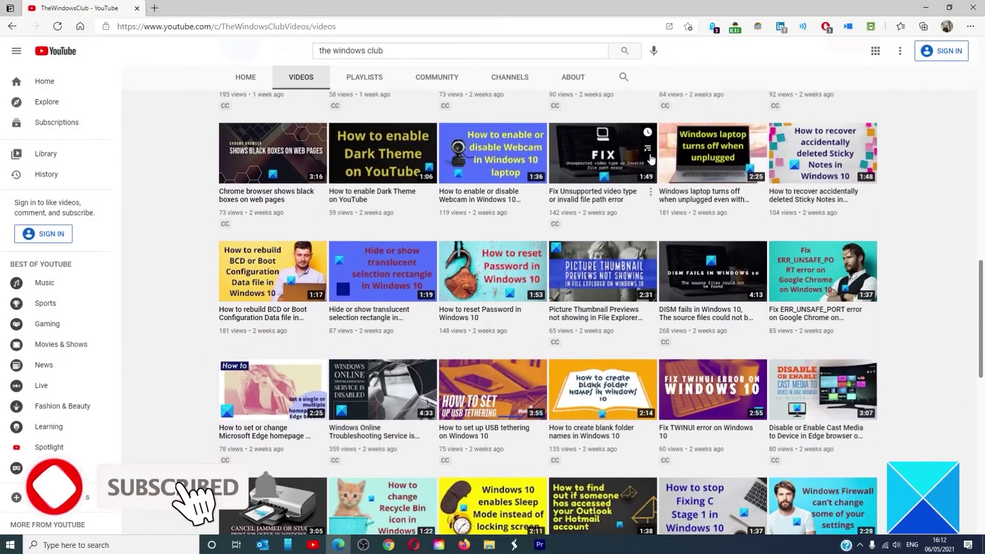
pyautogui.scroll(6, 651, 159)
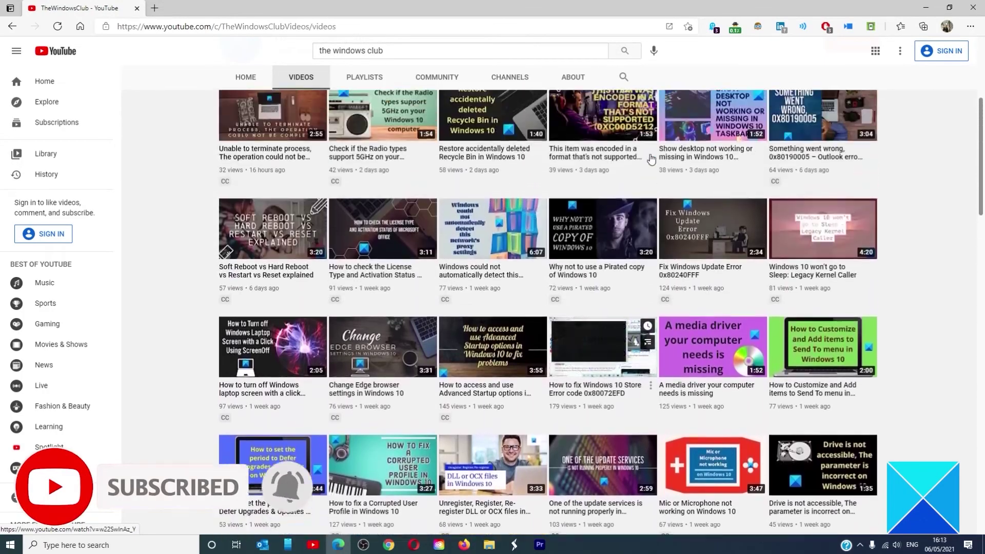